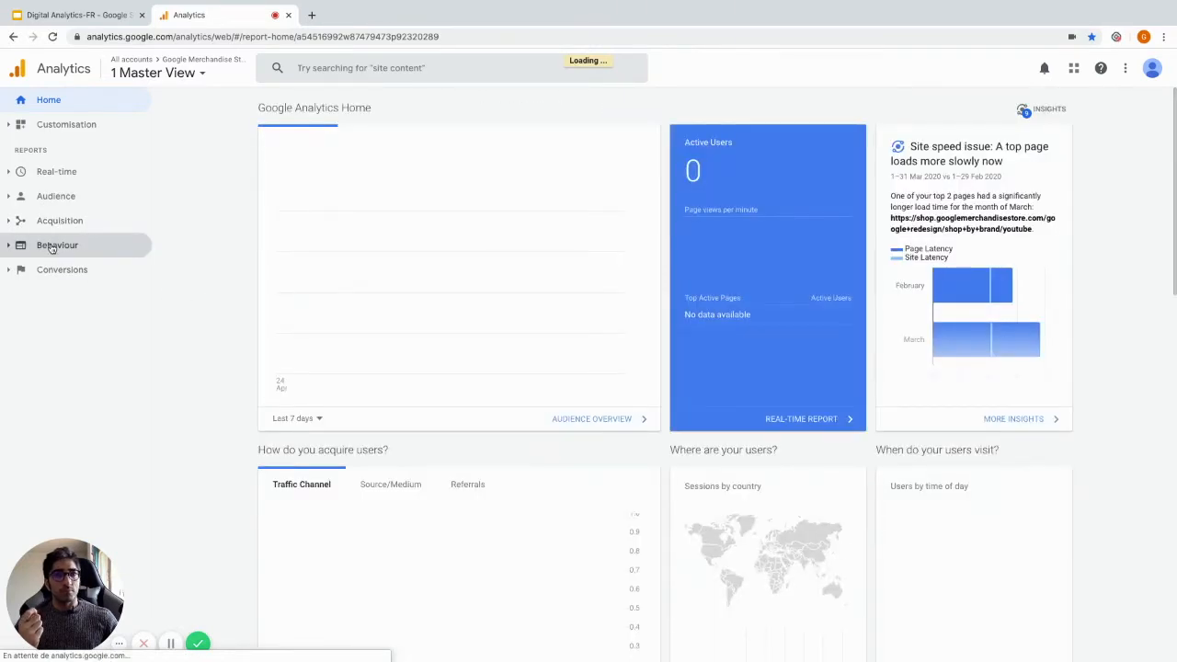
# Open the All Pages report in the Site Content section of the Behaviour reports
pyautogui.click(53, 246)
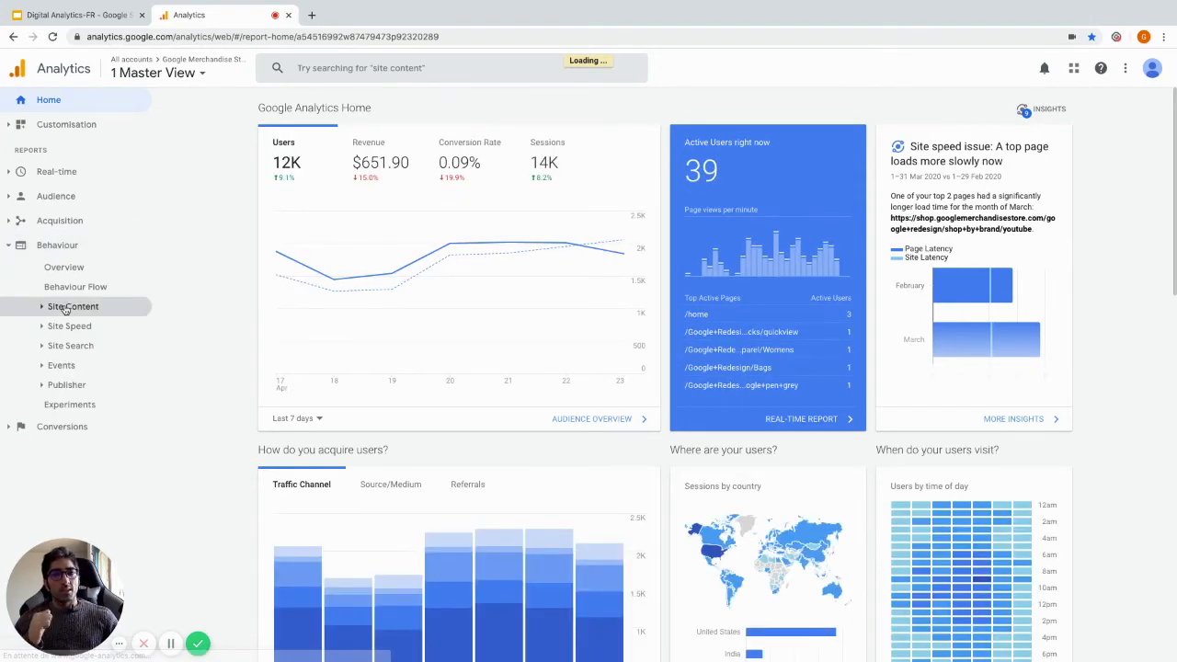
pyautogui.click(65, 309)
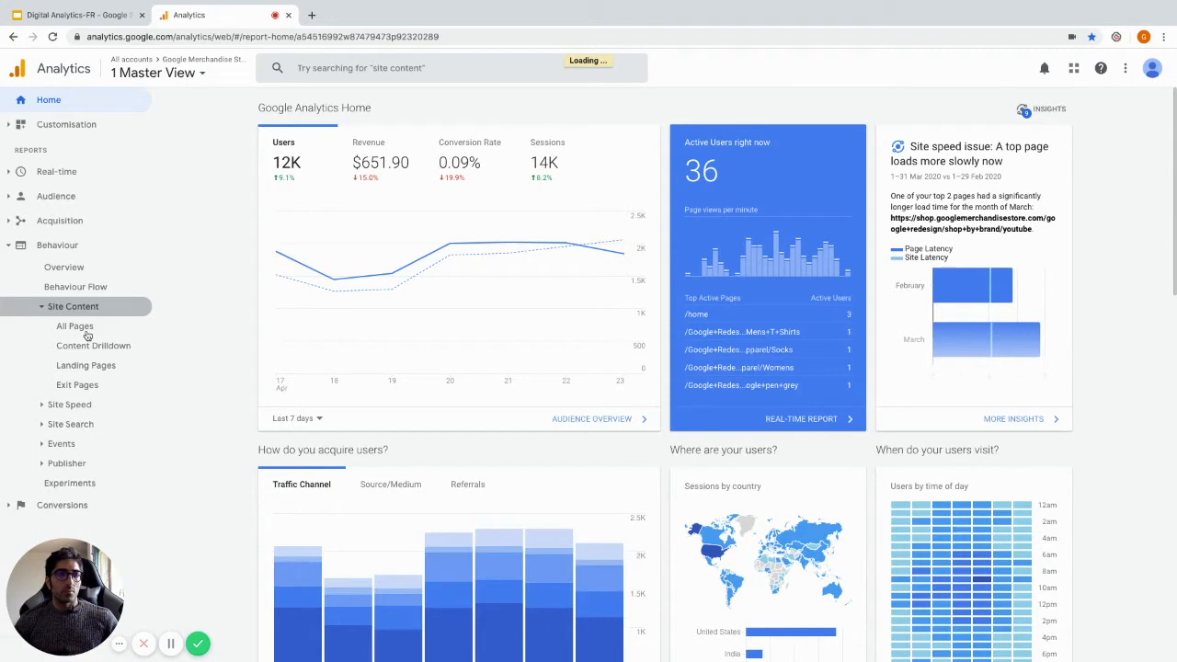
pyautogui.click(87, 335)
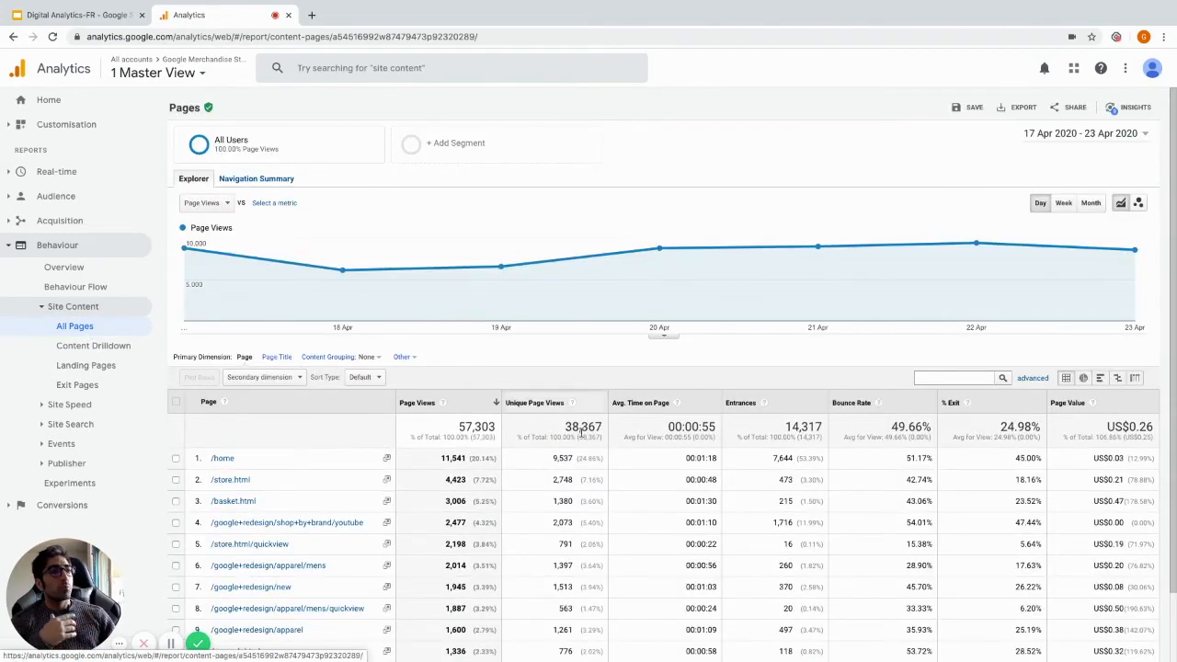
# Sort the pages table by average time on page, and return it to sorting by page views
pyautogui.scroll(-1, 564, 426)
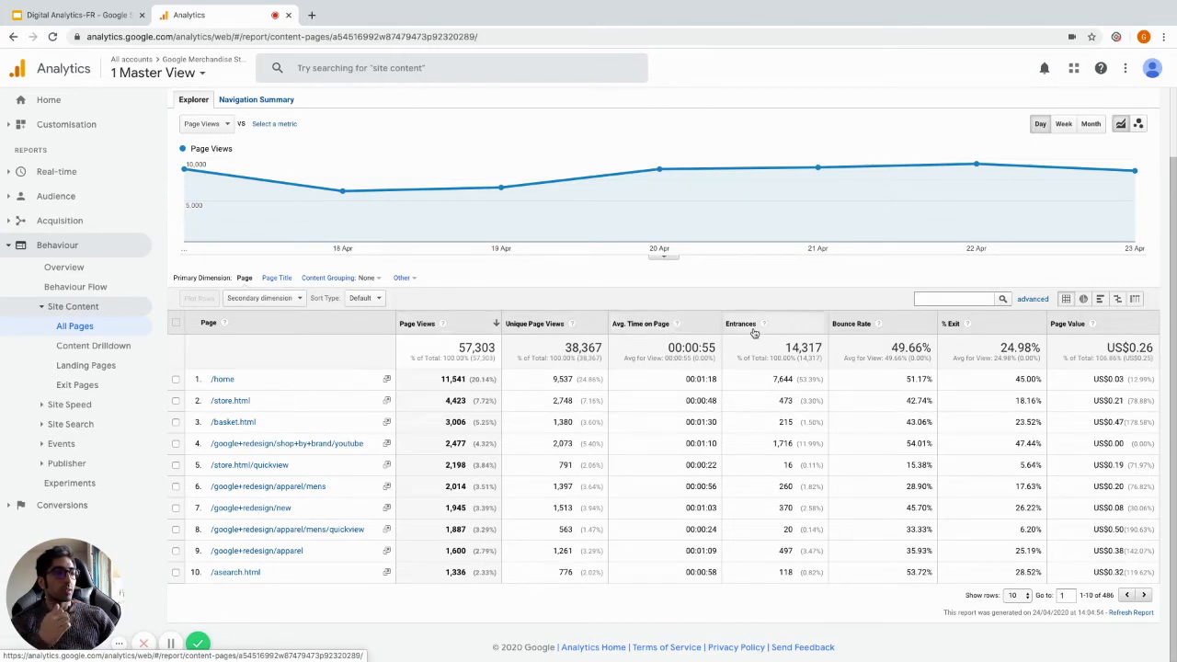
pyautogui.click(697, 328)
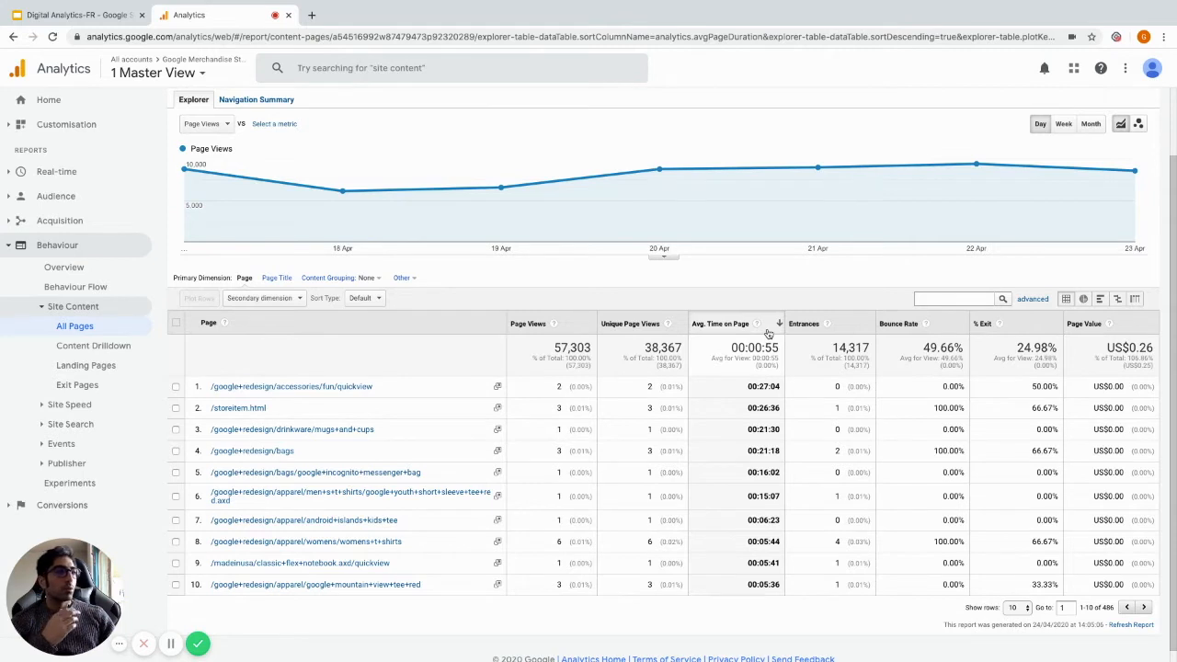
pyautogui.click(573, 331)
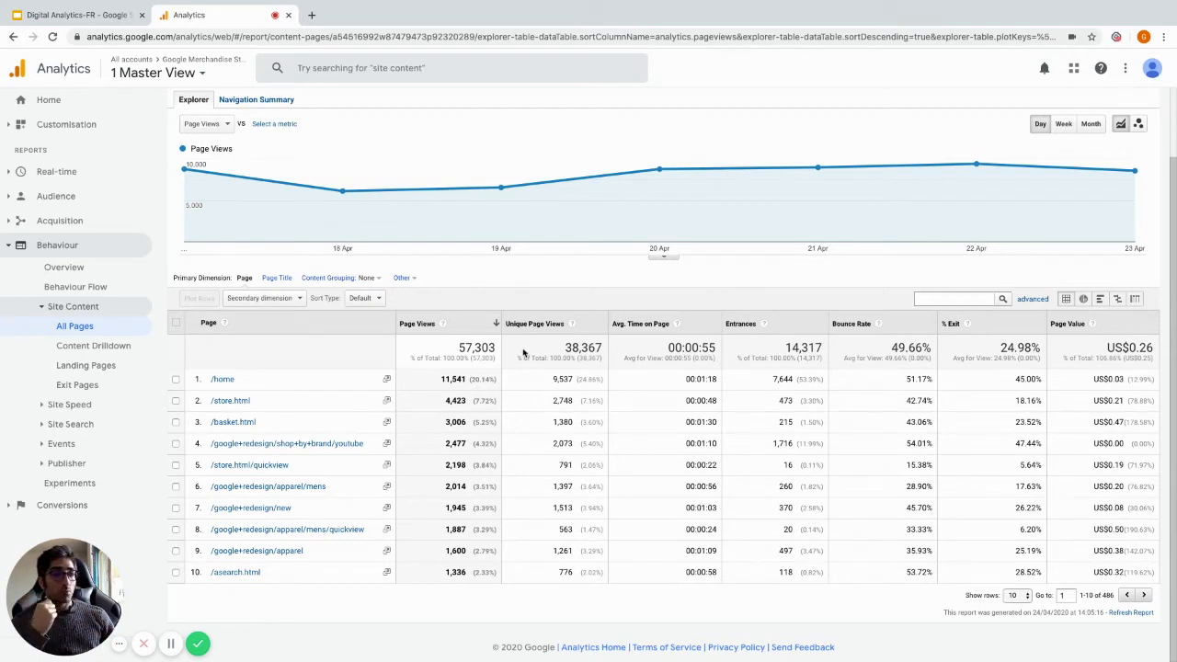
# Add Source, from the Acquisition dimensions, as the secondary dimension of the pages table
pyautogui.click(268, 300)
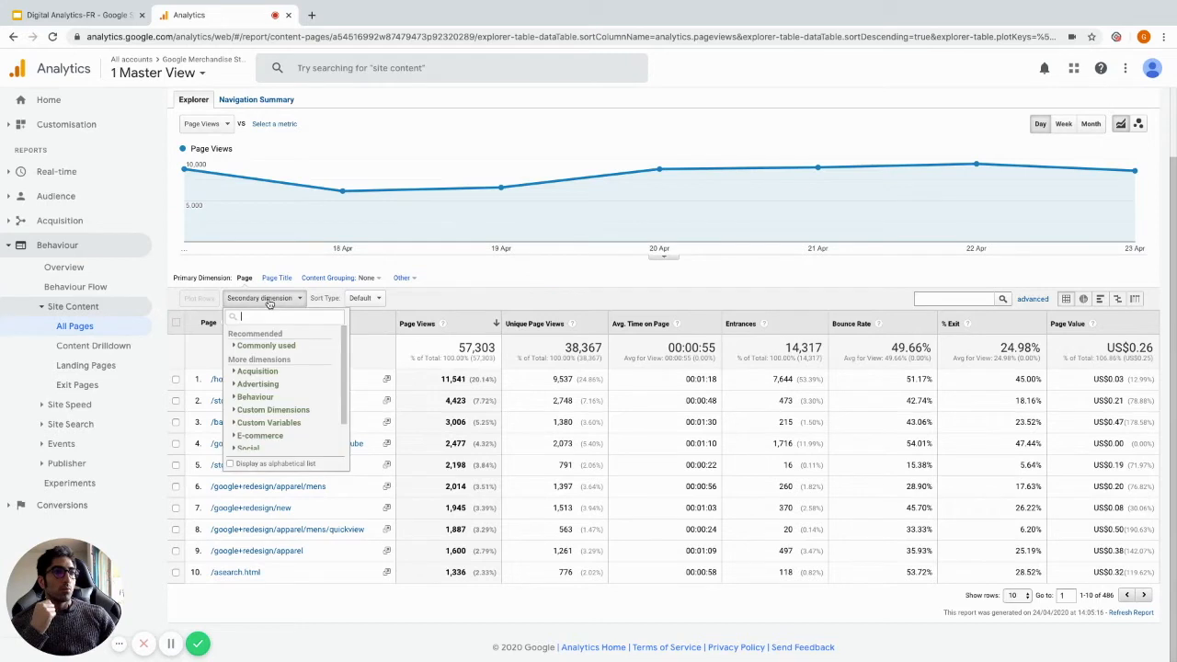
pyautogui.click(258, 371)
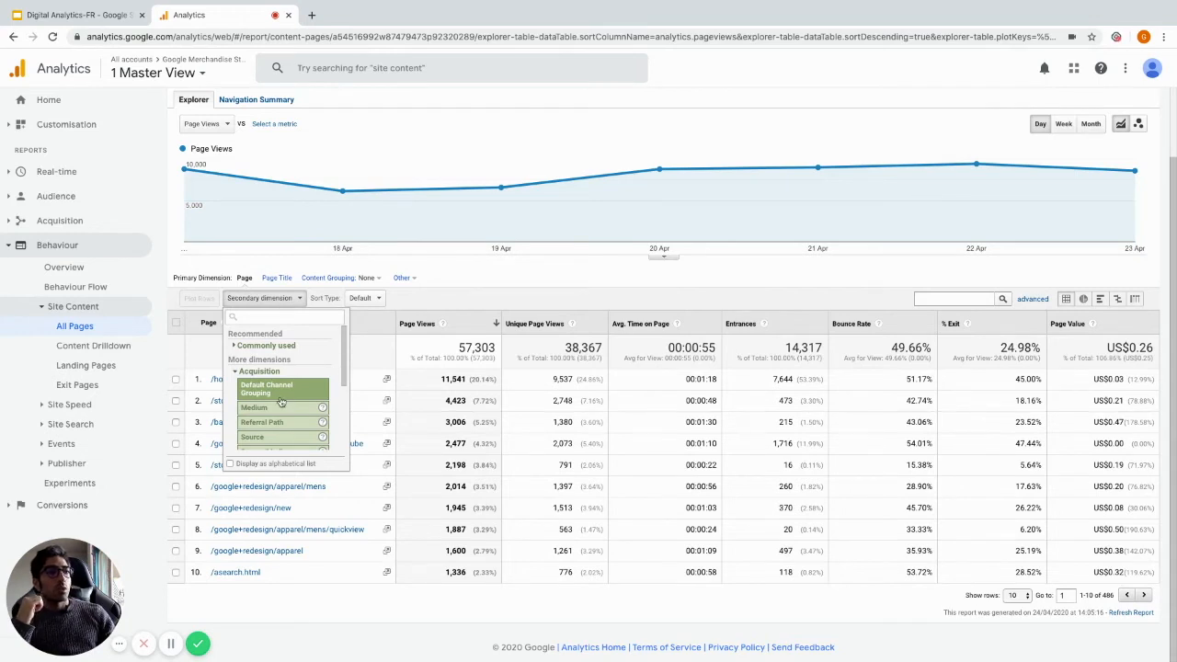
pyautogui.click(267, 445)
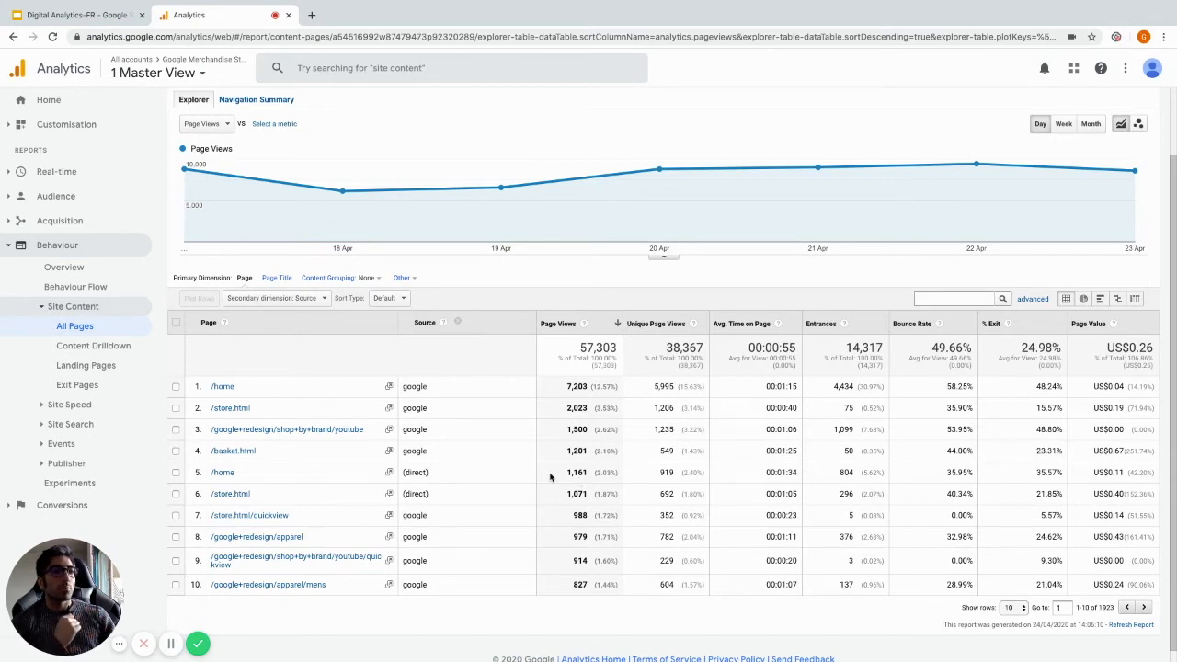
# Plot the /home rows for the google and (direct) sources on the page views chart
pyautogui.click(175, 471)
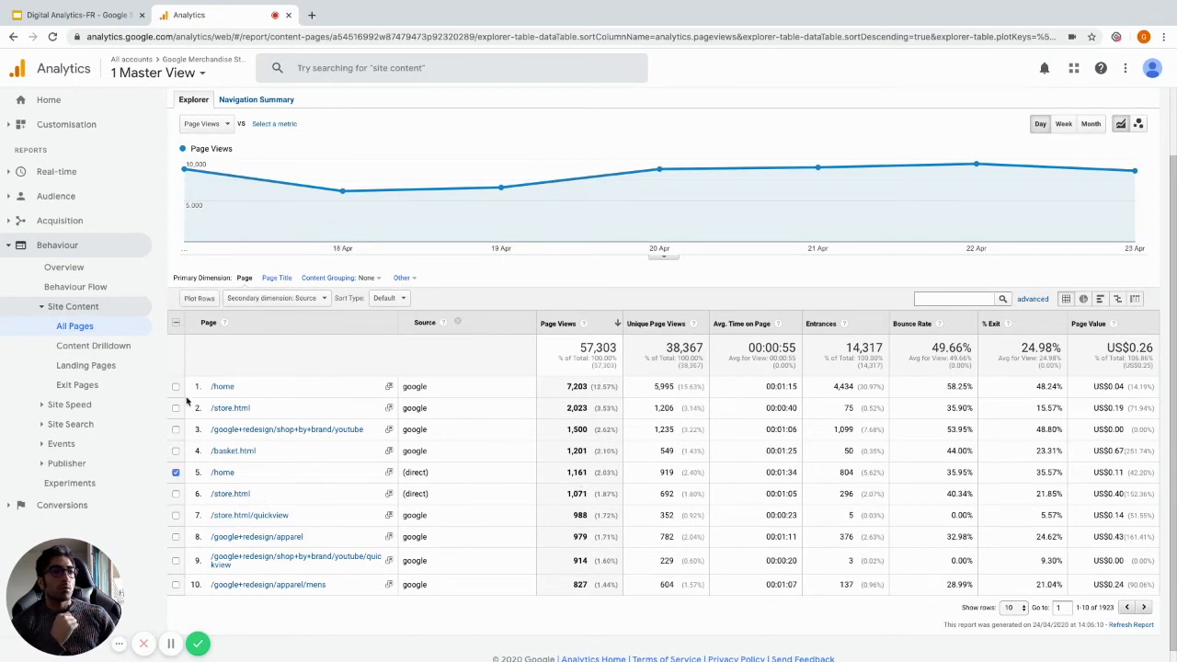
pyautogui.click(176, 387)
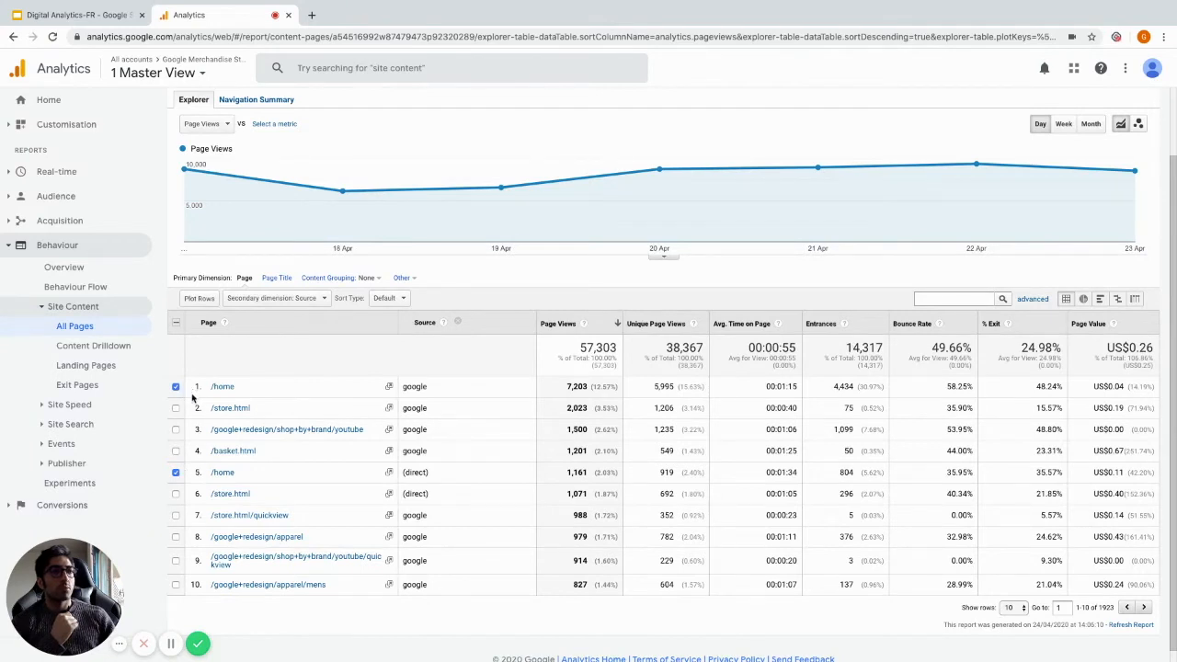
pyautogui.click(198, 297)
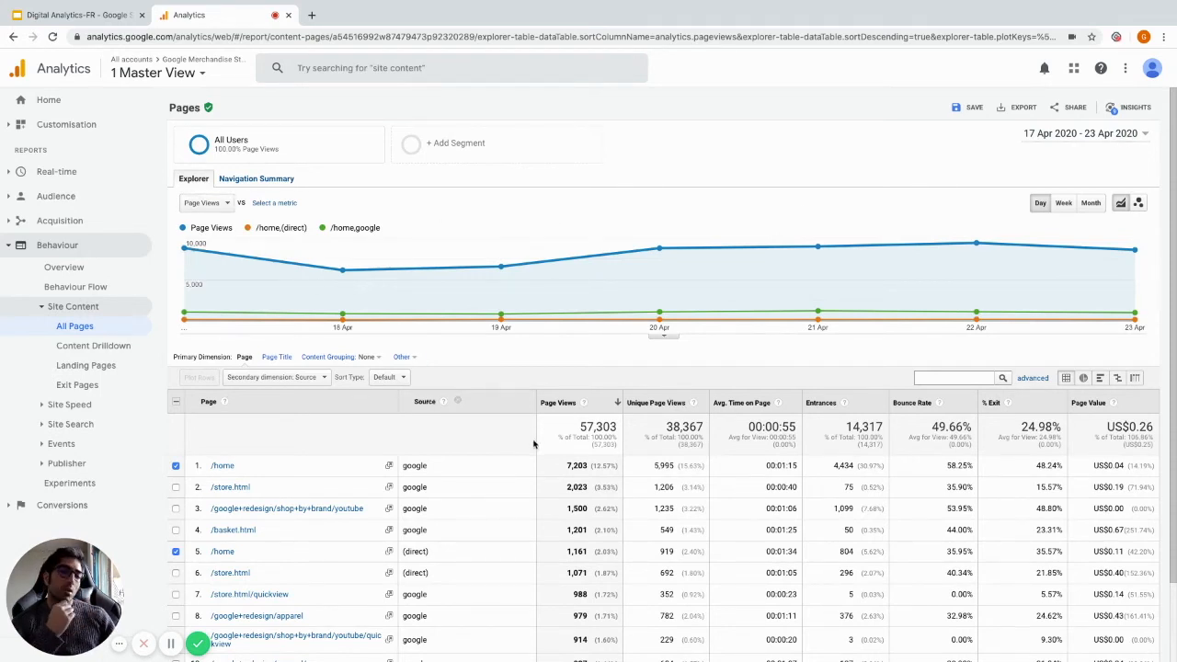
# Set the report's date range to 1–31 March 2020 and apply a comparison with the previous year
pyautogui.click(1107, 136)
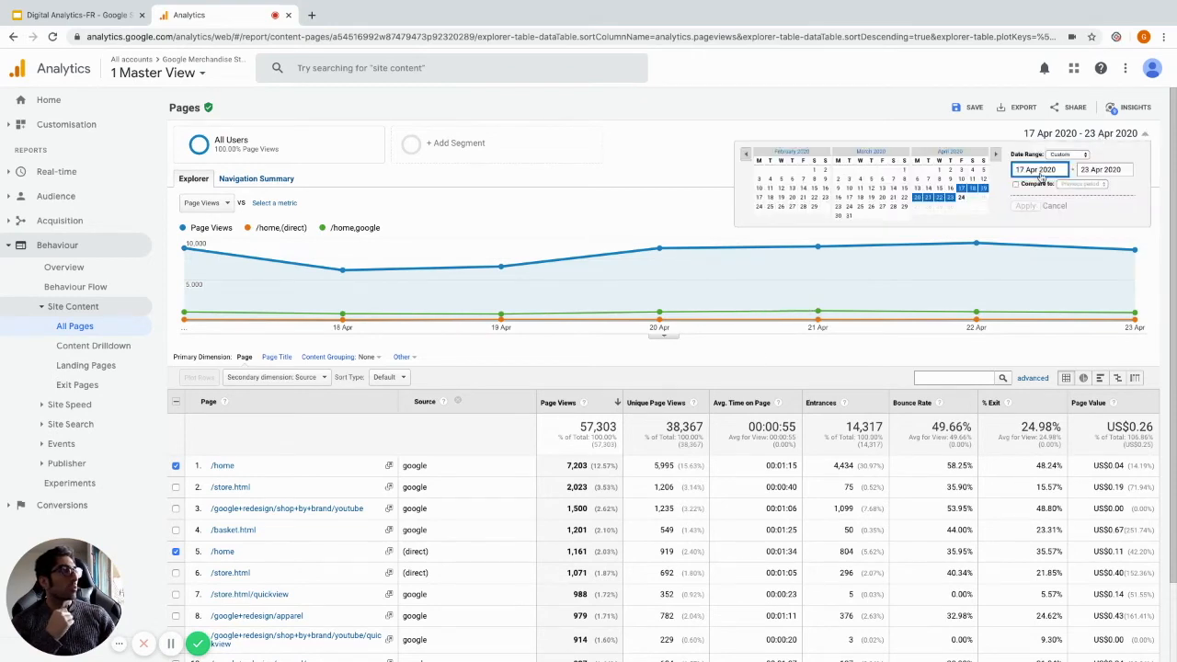
pyautogui.click(904, 171)
pyautogui.click(849, 215)
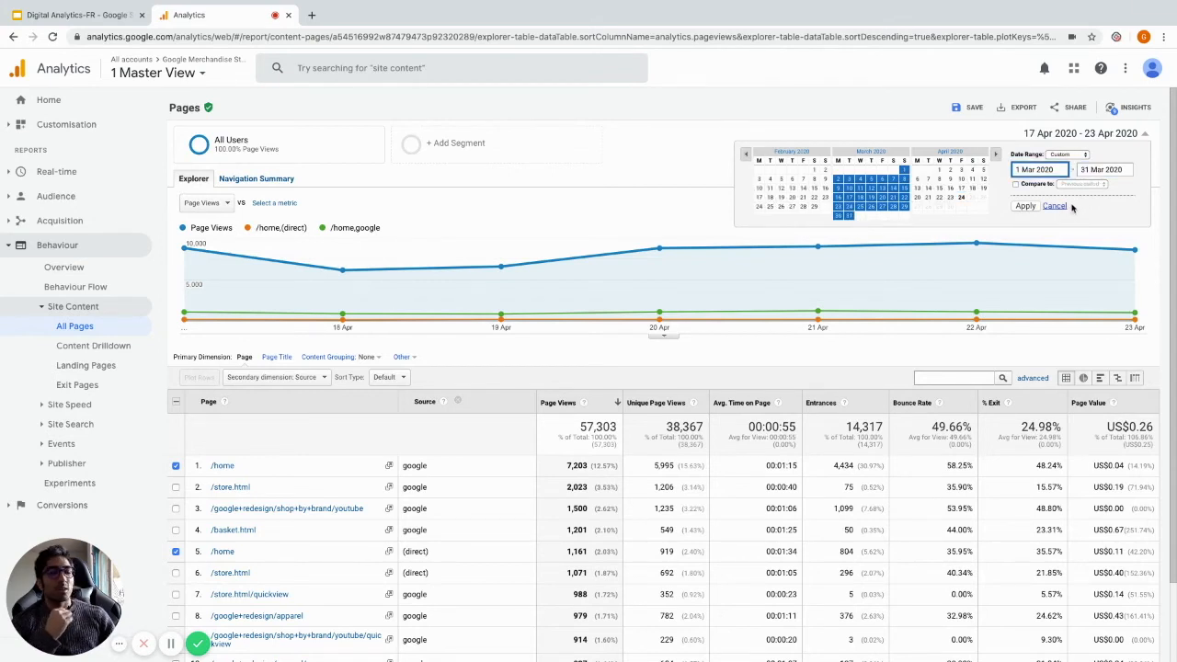
pyautogui.click(1015, 185)
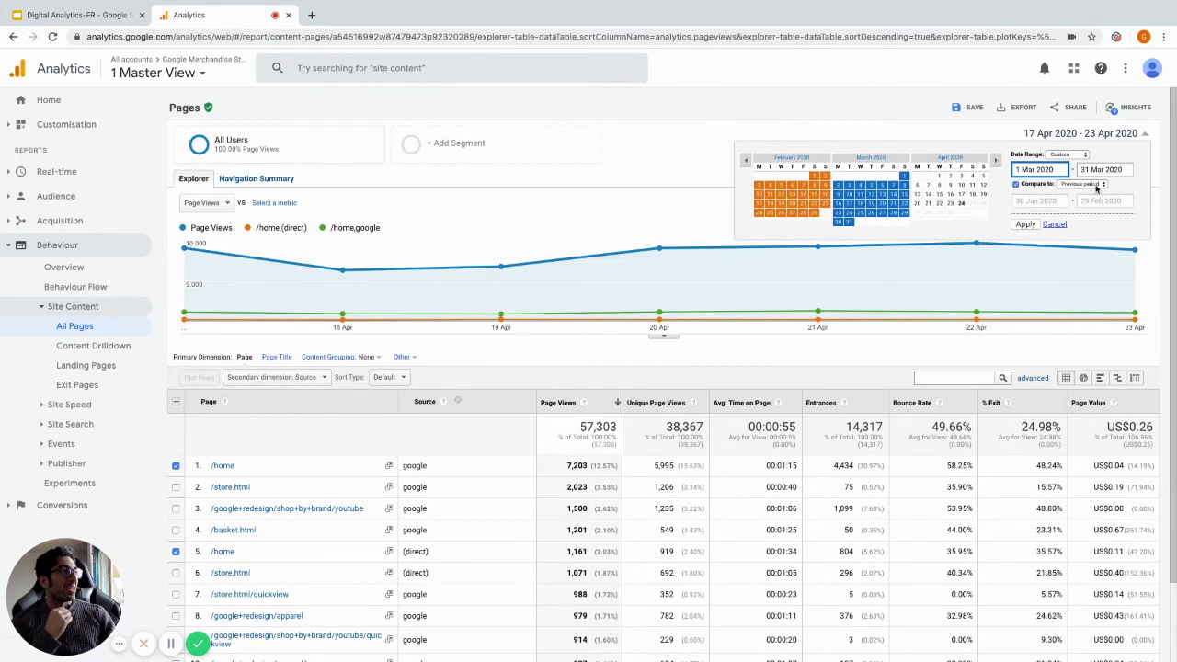
pyautogui.click(1080, 183)
pyautogui.click(1075, 194)
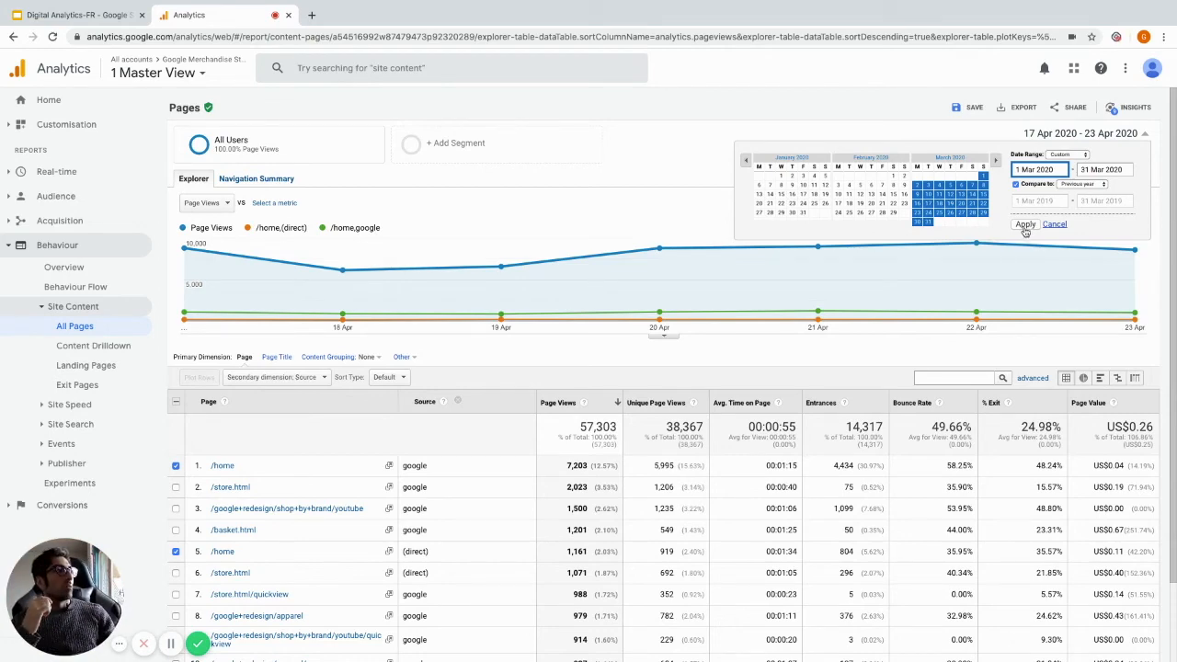
pyautogui.click(1027, 227)
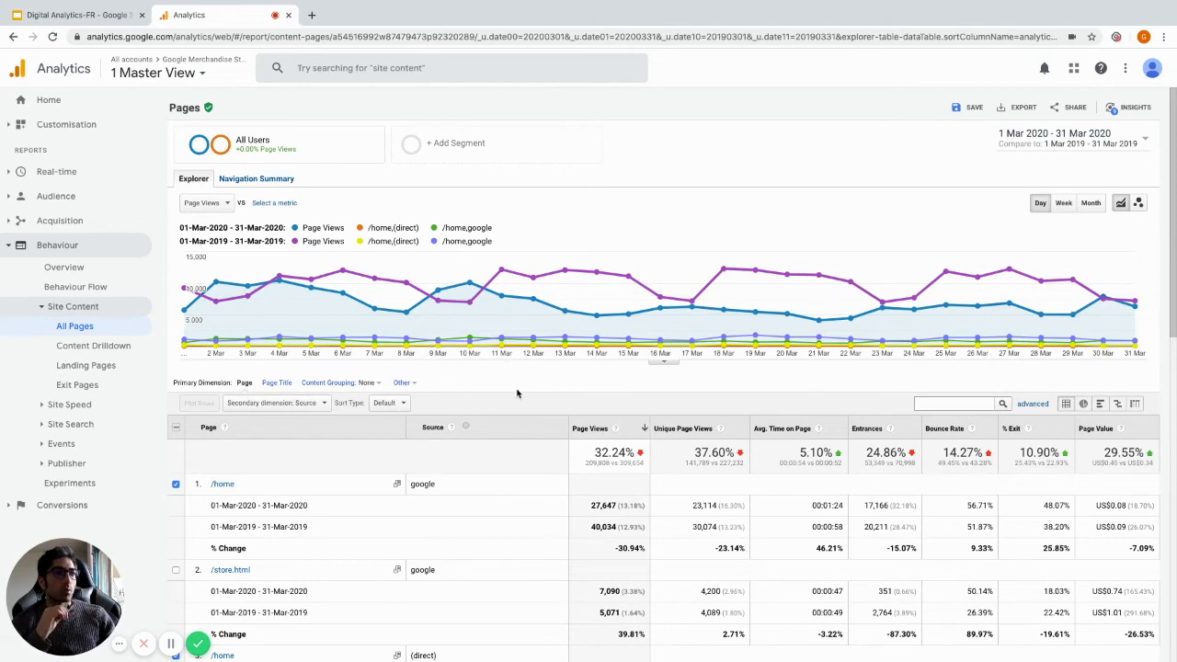
# Drill down into the /home page and break it down by Source as the secondary dimension
pyautogui.click(225, 487)
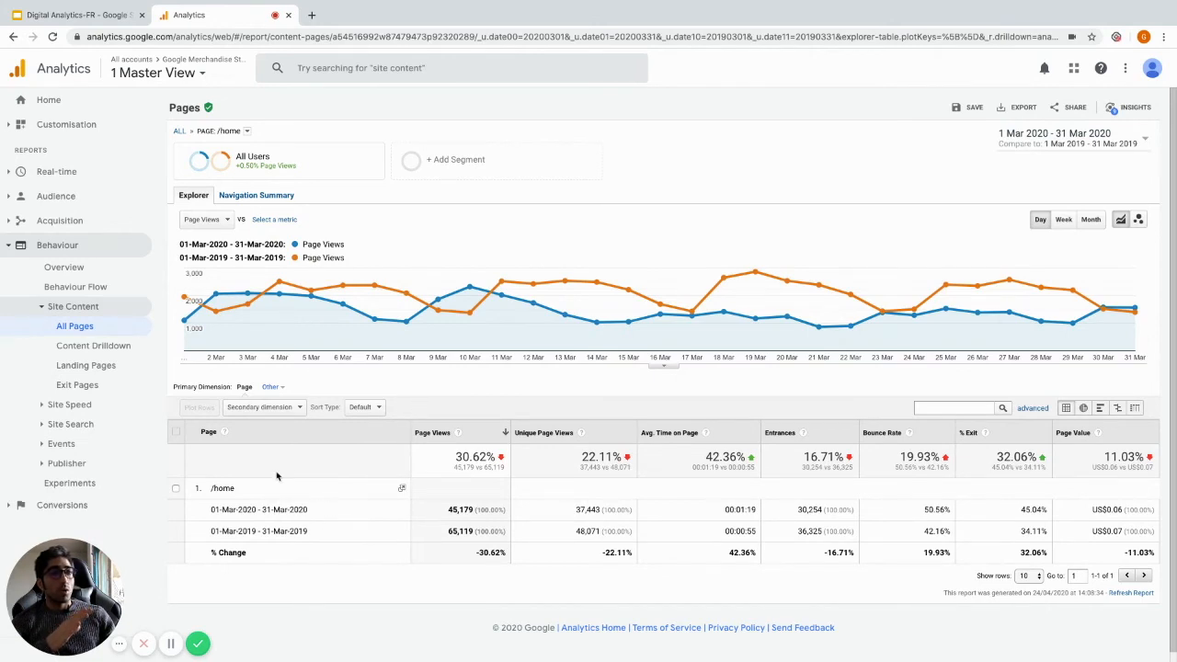
pyautogui.click(280, 411)
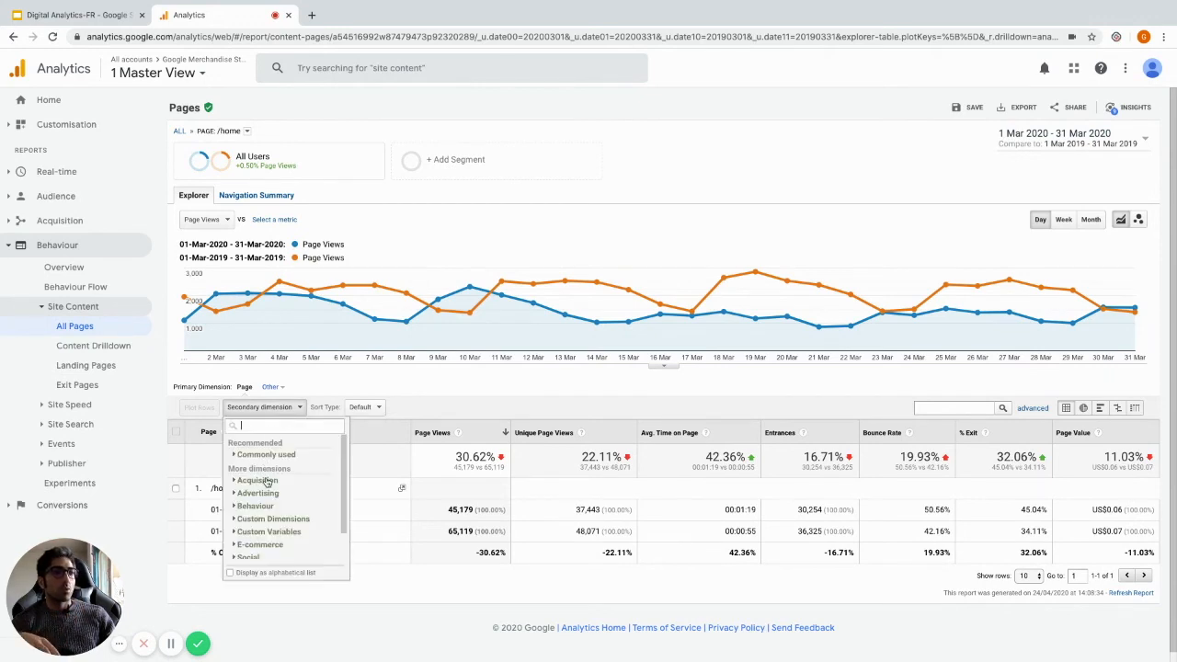
pyautogui.click(259, 480)
pyautogui.click(267, 549)
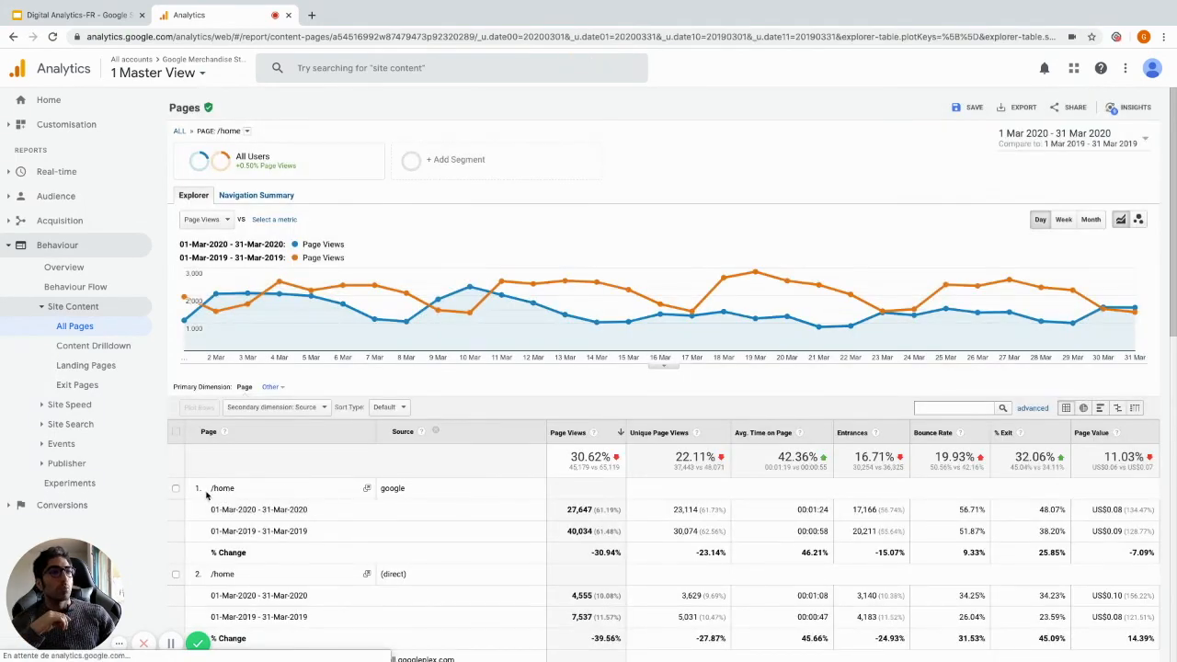
# Plot the google and (direct) source rows on the chart of the /home page drill-down
pyautogui.scroll(-2, 205, 495)
pyautogui.click(176, 458)
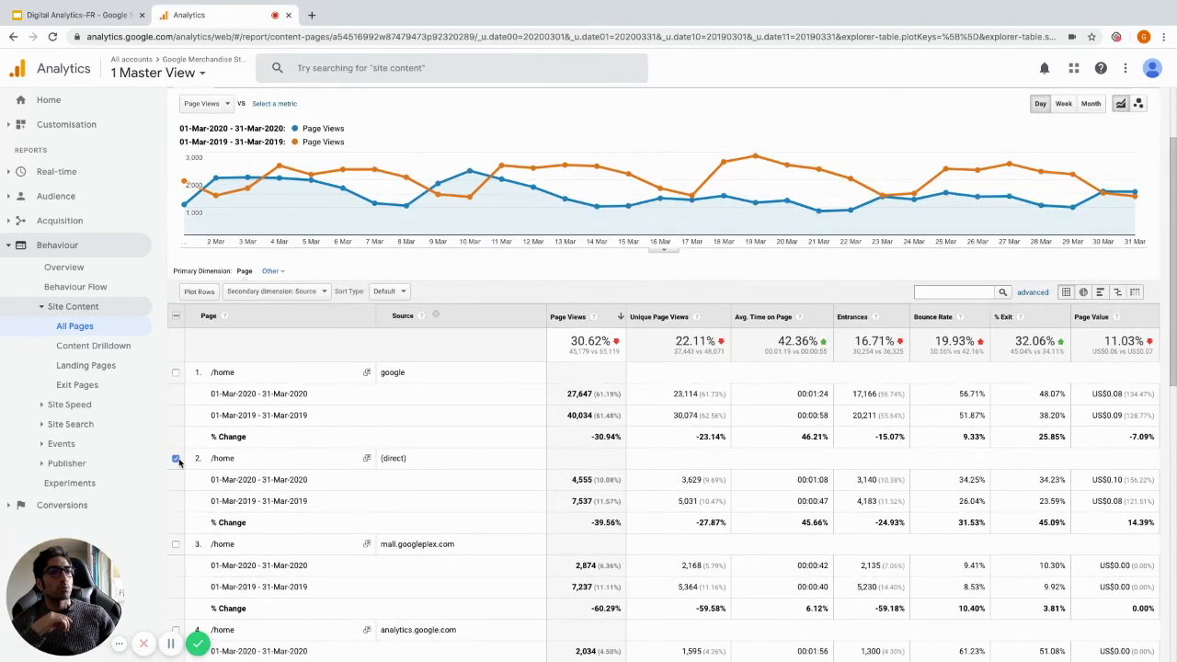
pyautogui.click(175, 372)
pyautogui.click(199, 291)
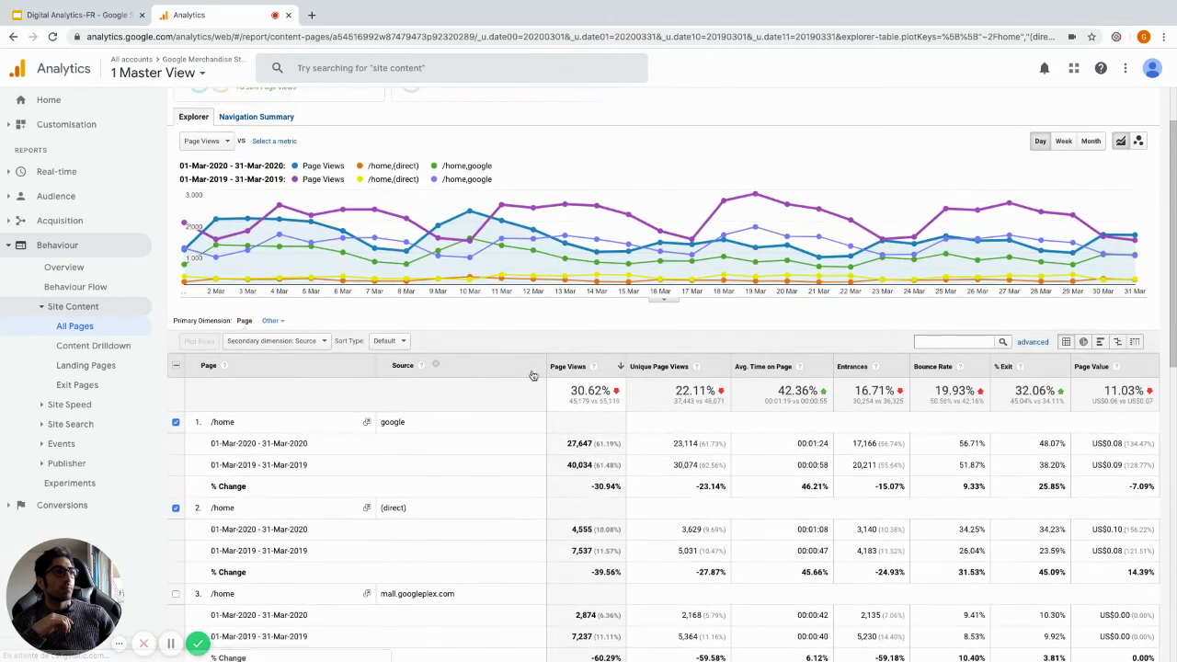
# Remove the plotted google and (direct) series from the /home page views chart
pyautogui.click(175, 389)
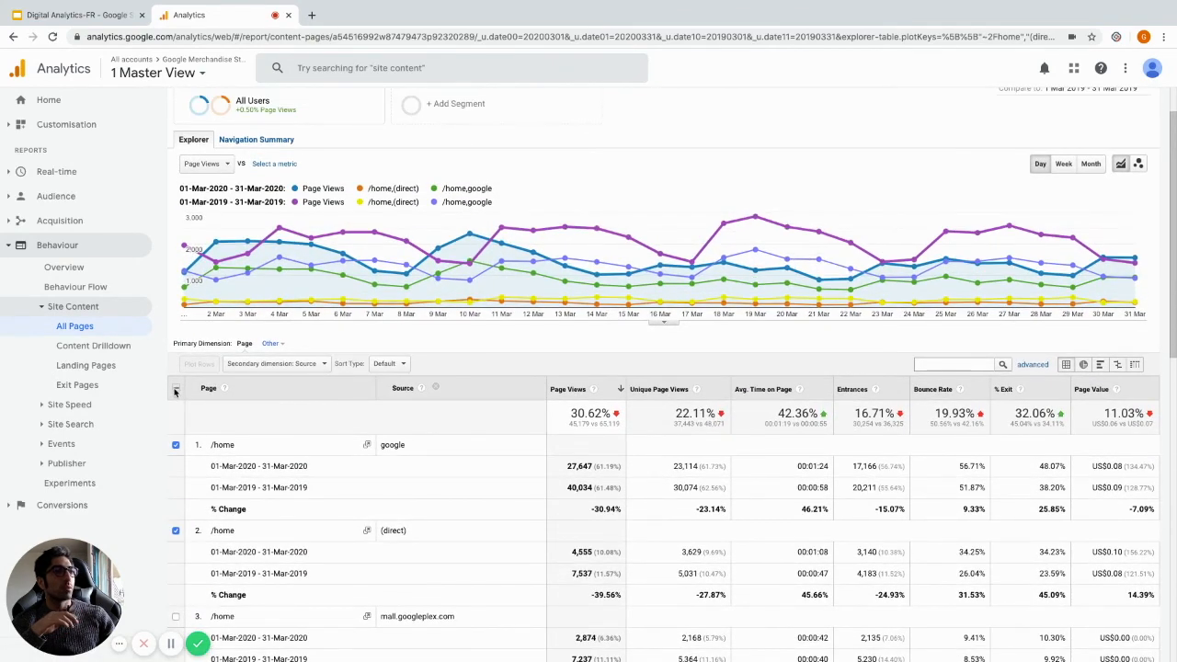
pyautogui.click(176, 445)
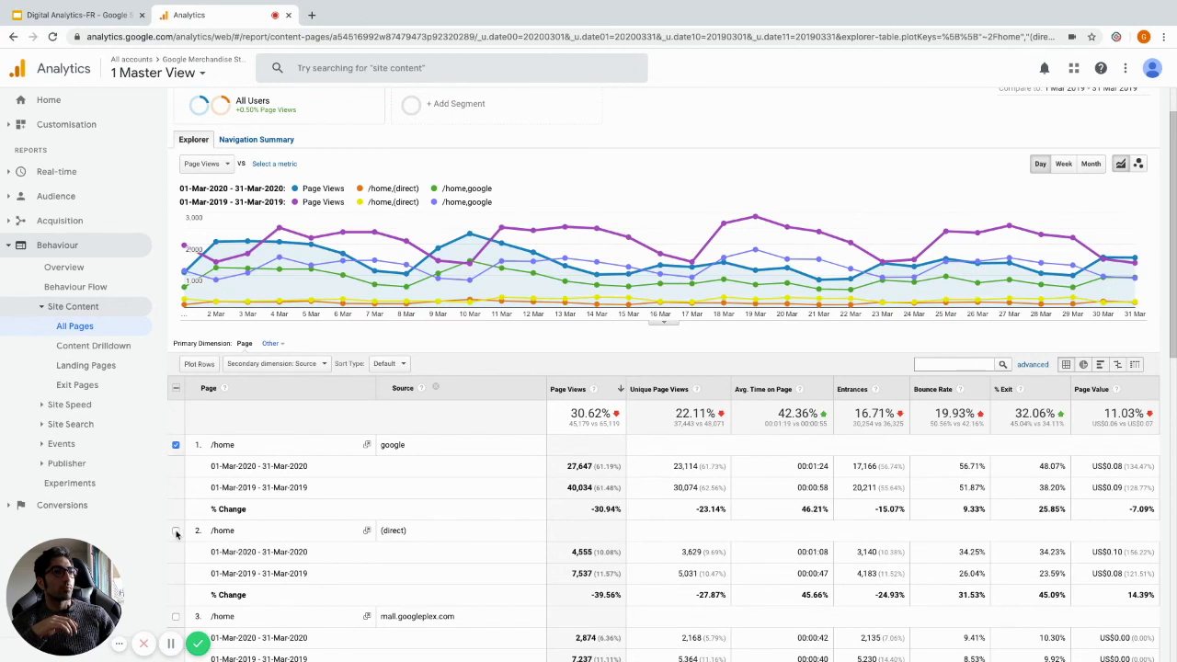
pyautogui.click(175, 530)
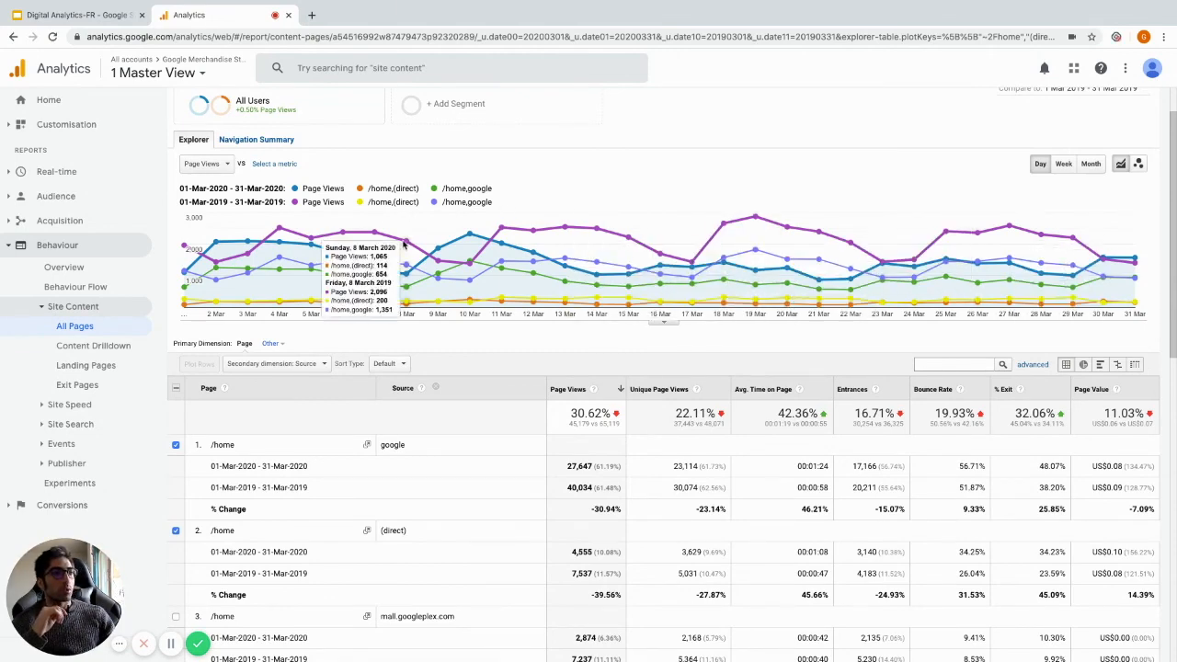
pyautogui.scroll(1, 349, 216)
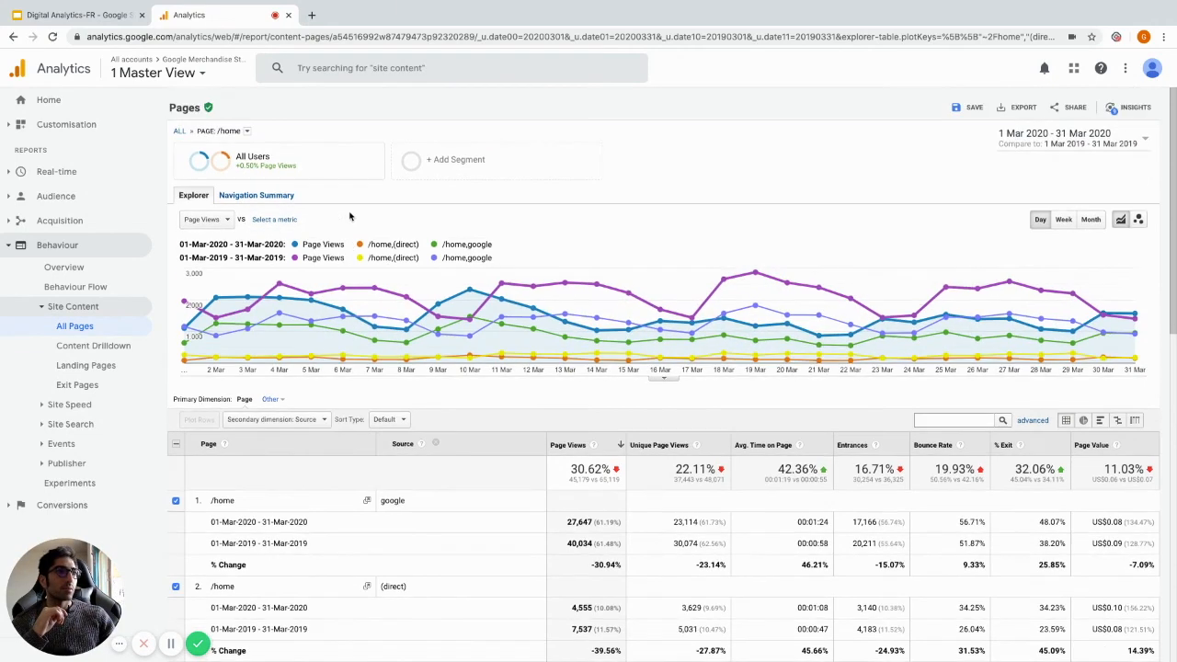
pyautogui.click(83, 331)
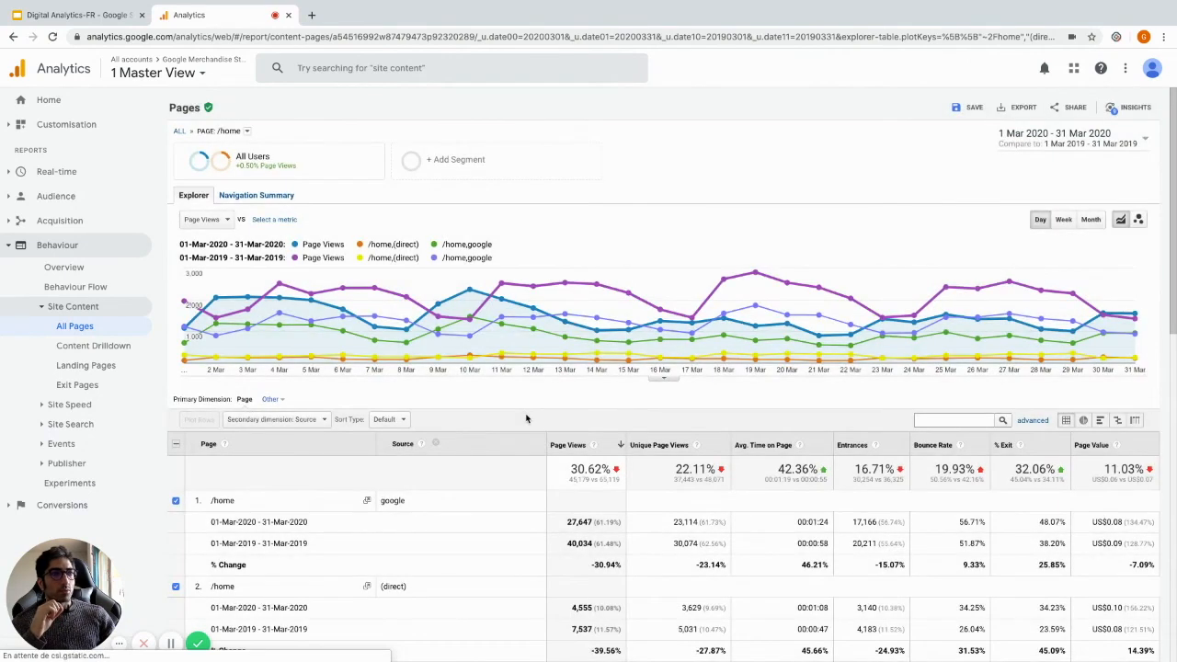
pyautogui.click(175, 500)
pyautogui.click(199, 419)
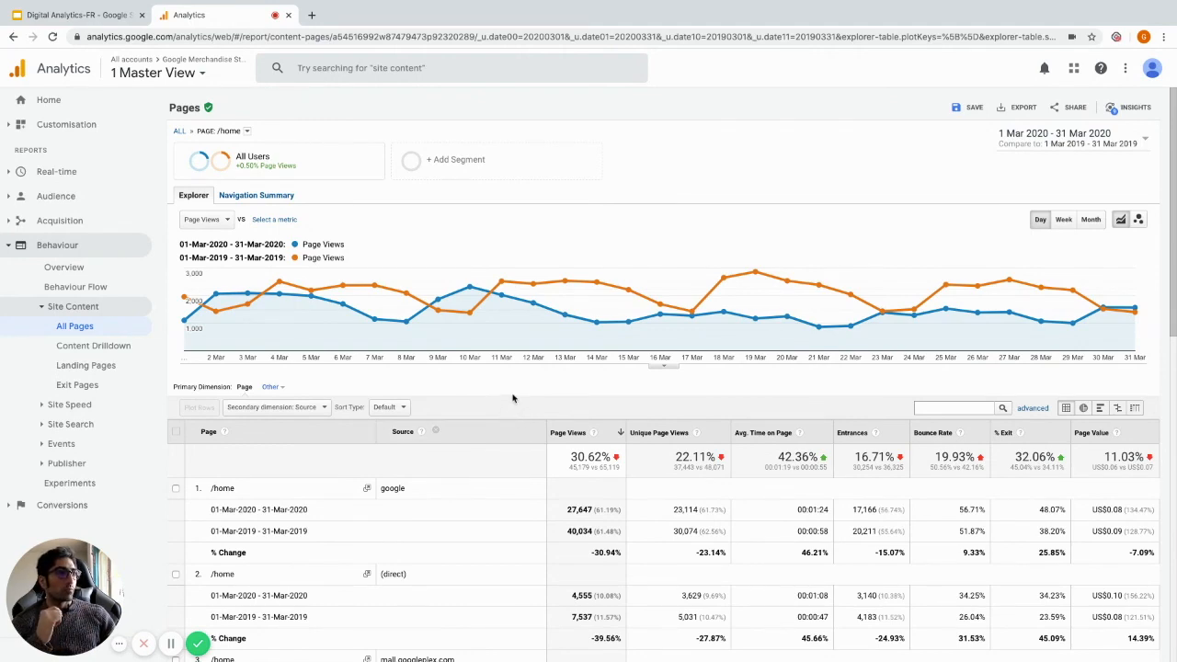
pyautogui.scroll(-3, 454, 395)
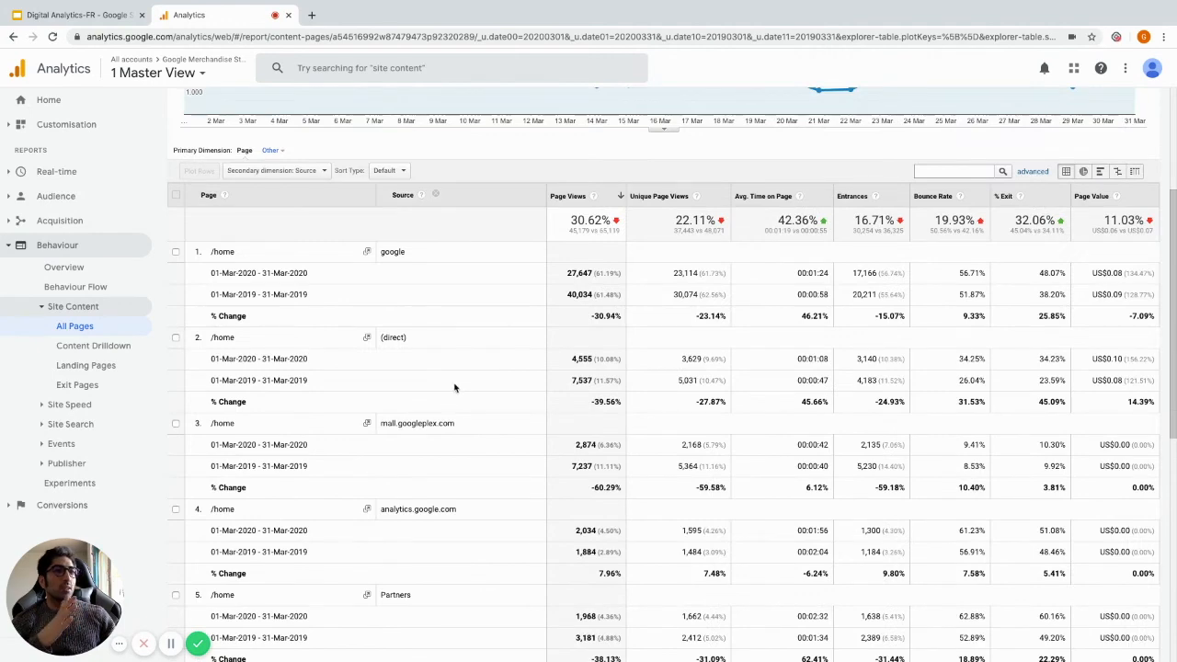
pyautogui.scroll(3, 454, 390)
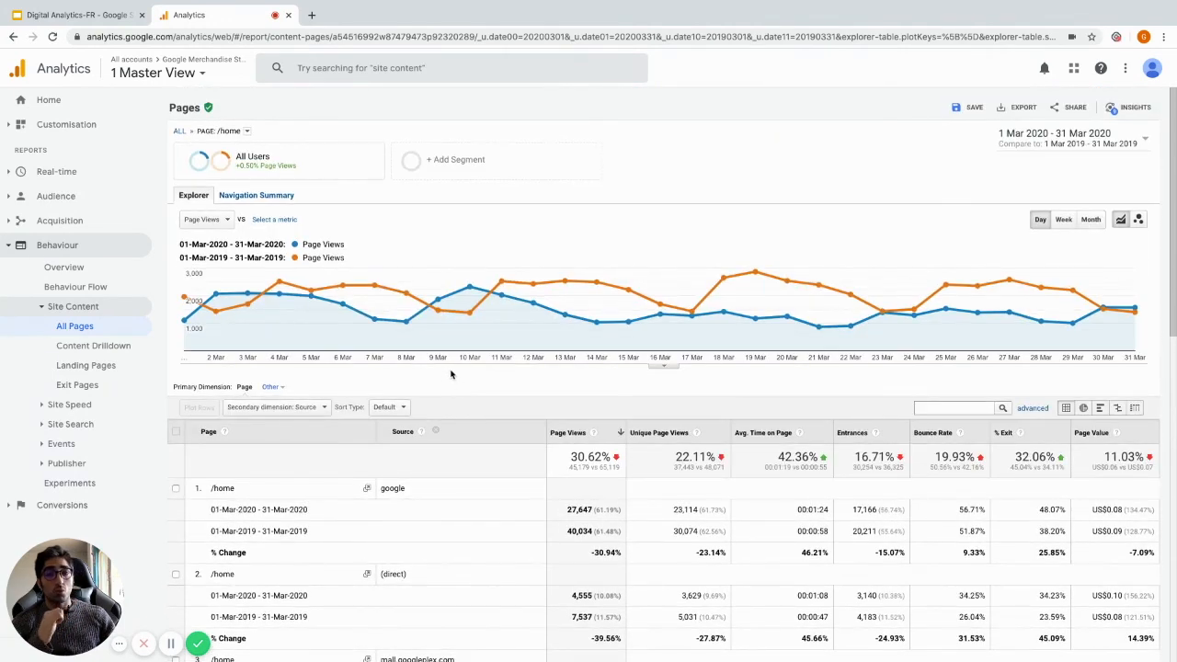